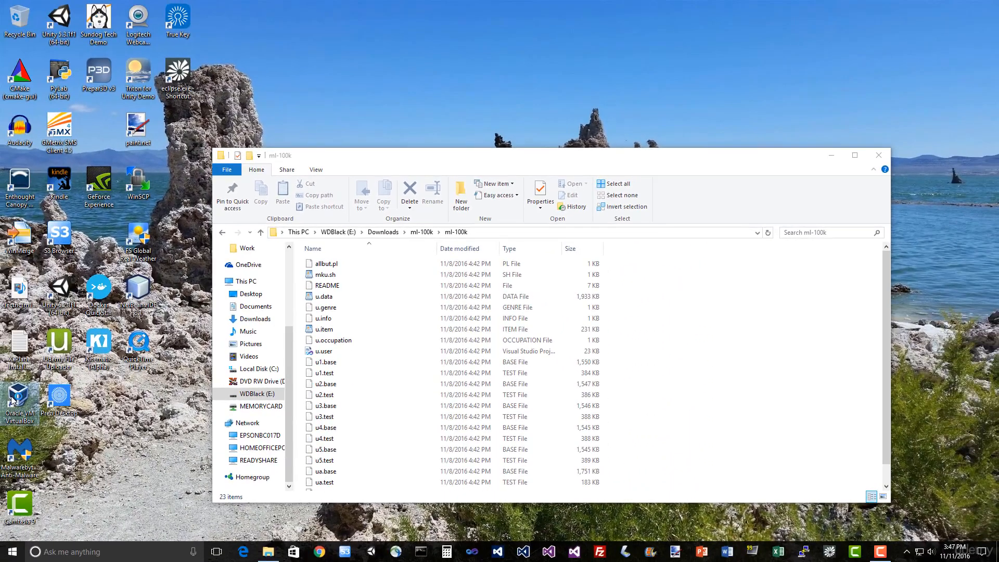
Open Oracle VM VirtualBox Manager and start the Hortonworks Docker Sandbox virtual machine
{"action": "double_click", "coordinate": [16, 398]}
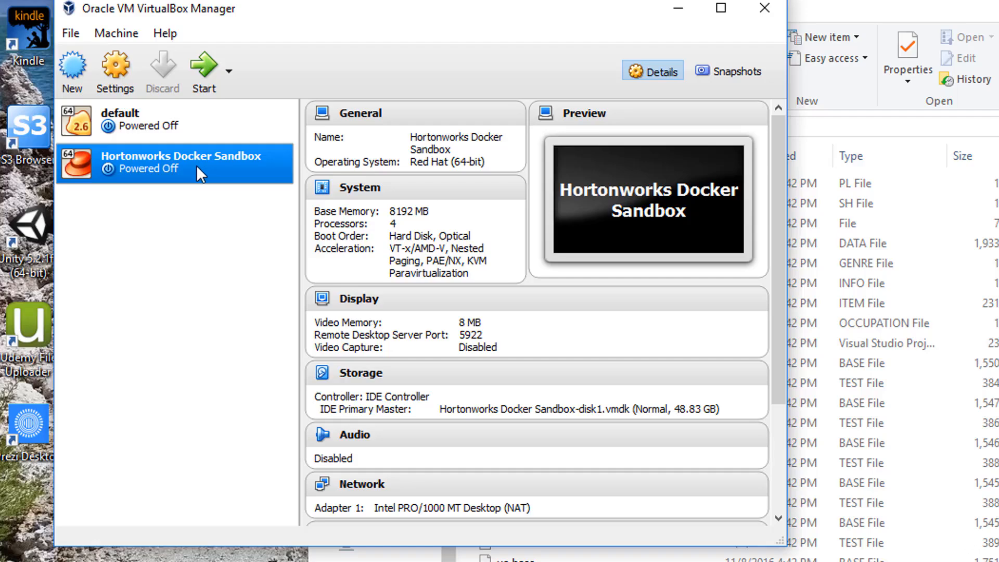
{"action": "left_click", "coordinate": [204, 65]}
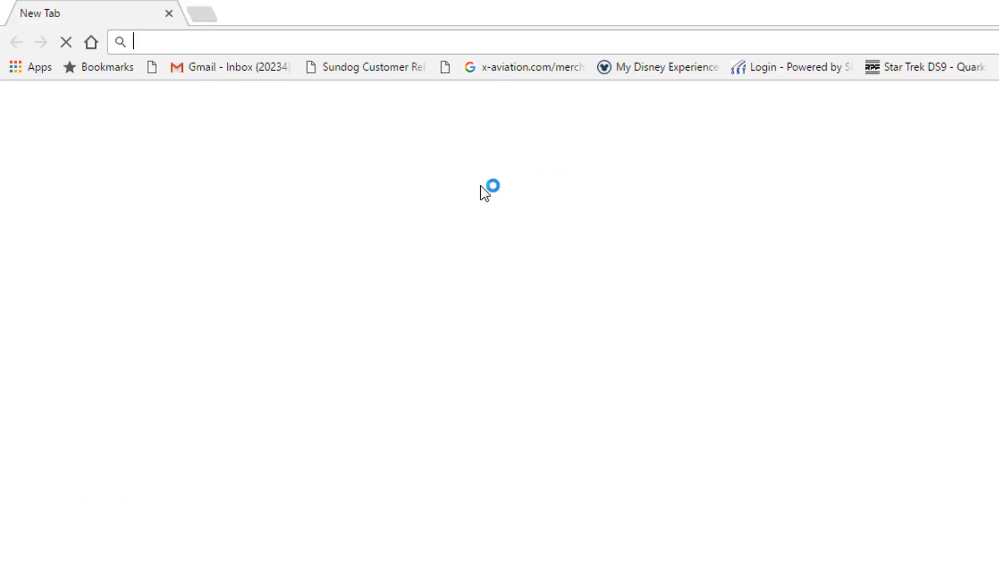
Switch to the Chrome browser and load the Ambari page at 127.0.0.1:8080
{"action": "type", "text": "127.0.0.1:8888"}
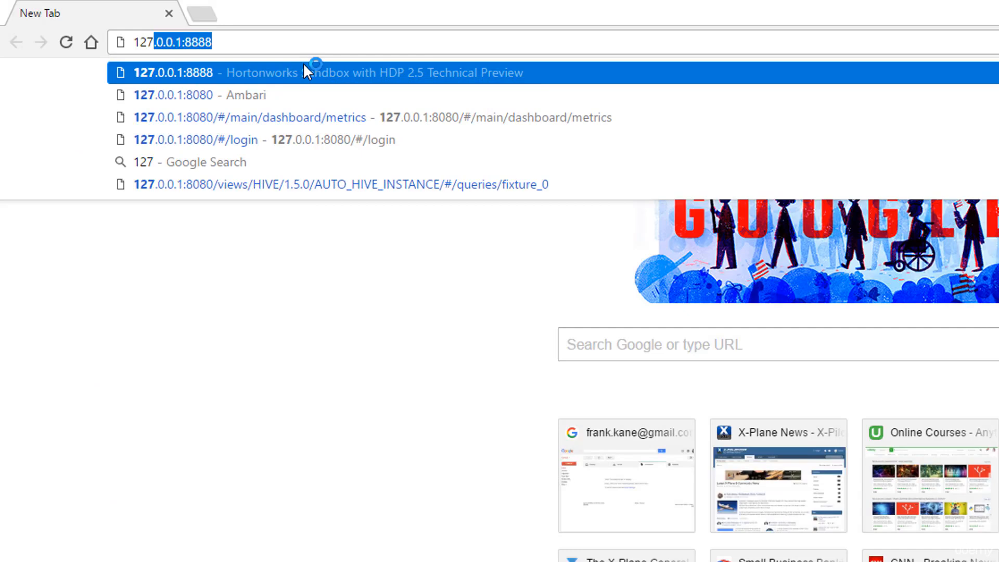
{"action": "key", "text": "Down"}
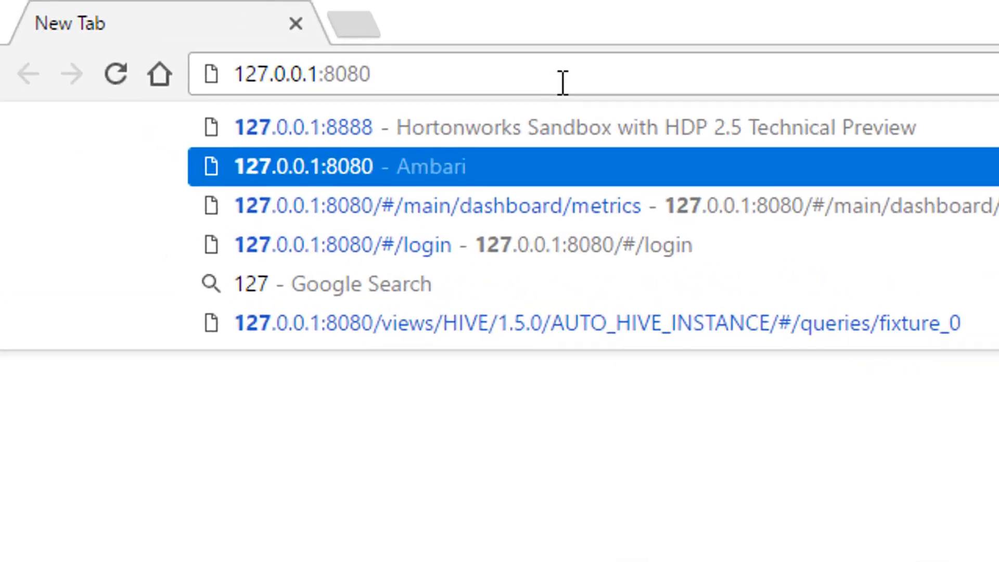
{"action": "key", "text": "Return"}
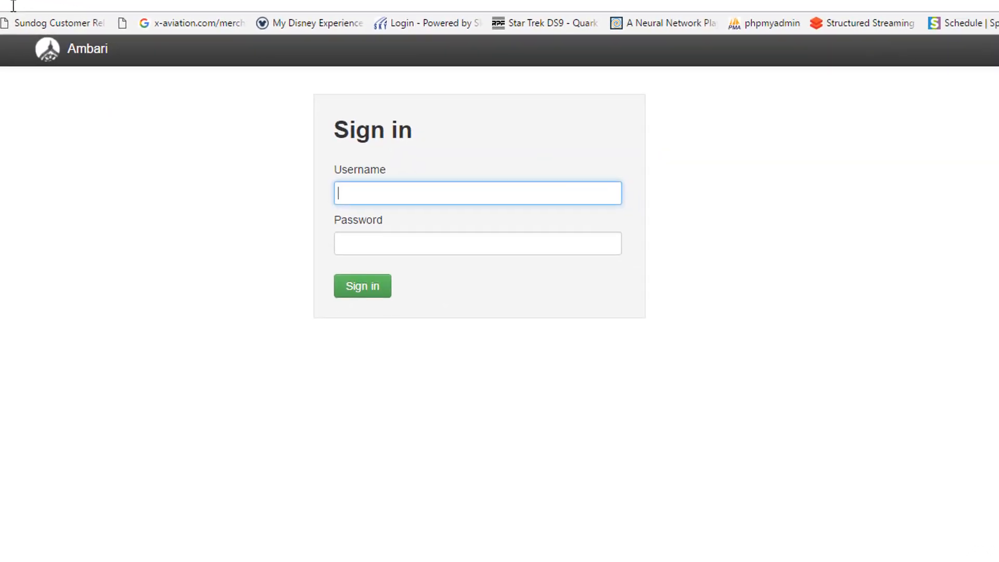
Sign in to Ambari by entering the account username and password
{"action": "type", "text": "maria_dev"}
{"action": "key", "text": "Tab"}
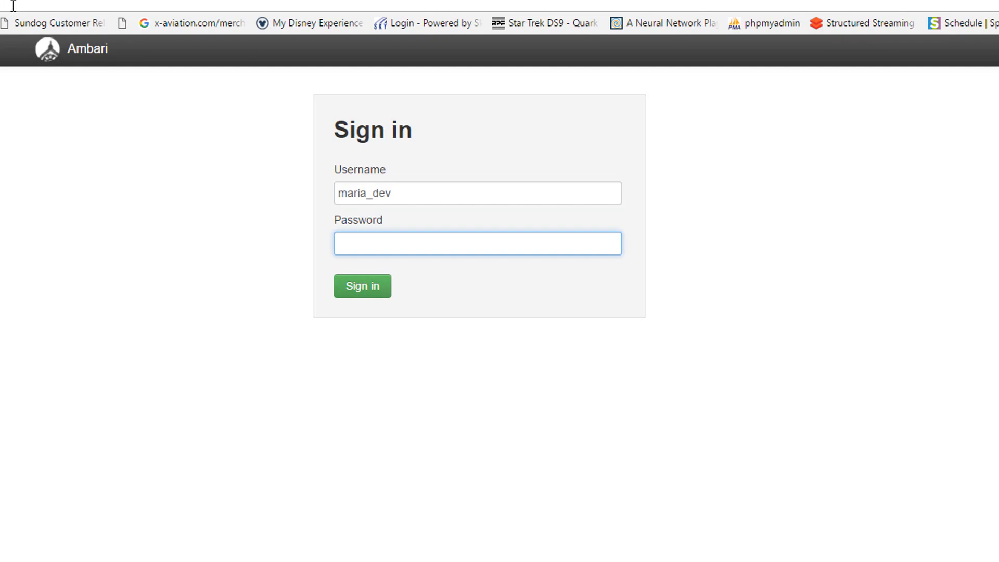
{"action": "type", "text": "maria_dev"}
{"action": "left_click", "coordinate": [354, 293]}
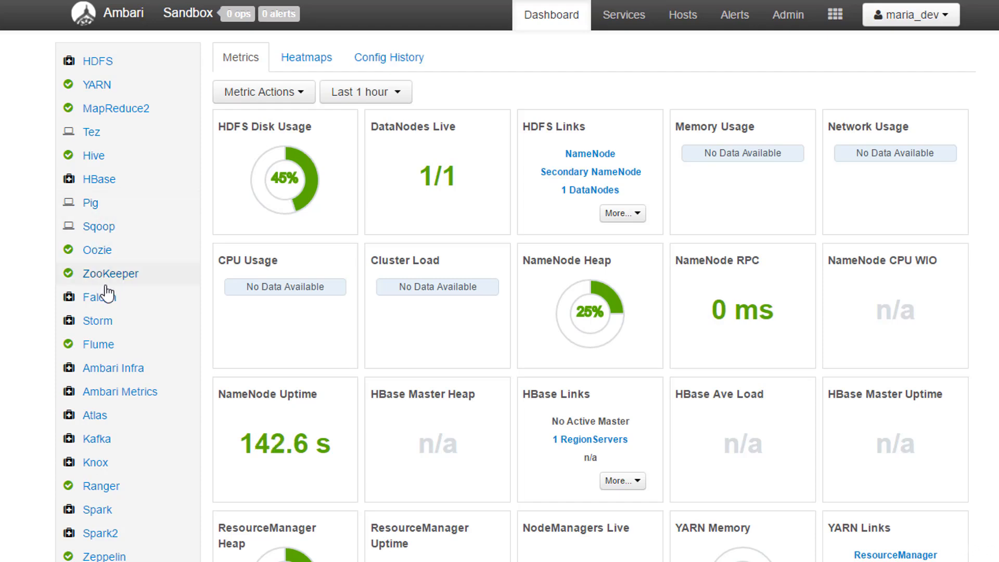
Review the HDFS service summary and browse Files View to the signed-in account's home folder under user
{"action": "left_click", "coordinate": [100, 62]}
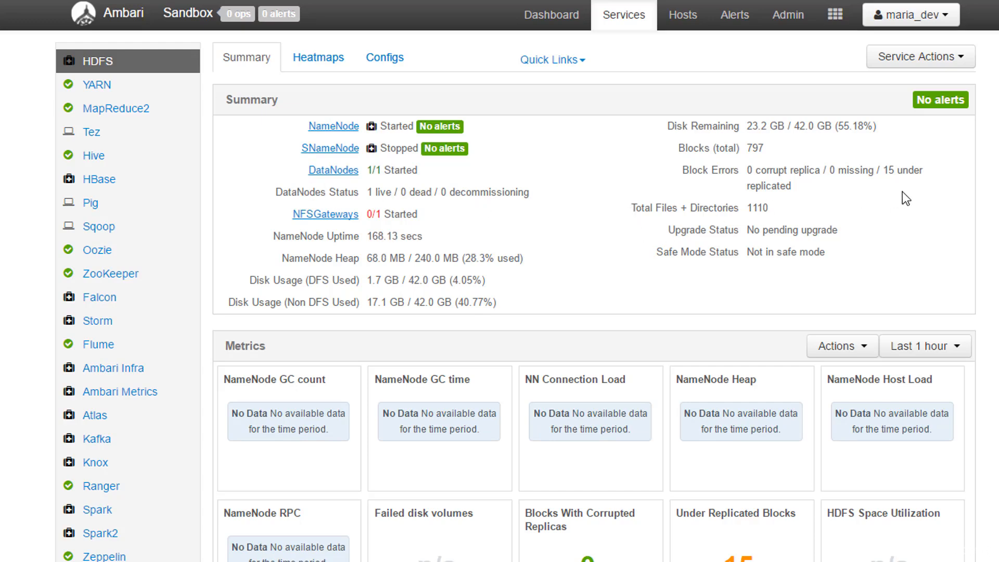
{"action": "left_click", "coordinate": [835, 15]}
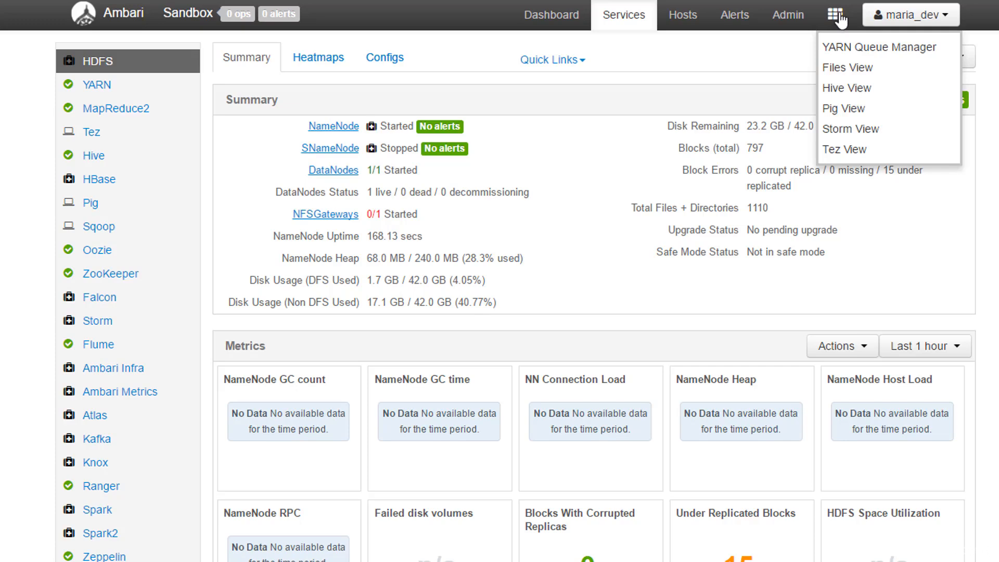
{"action": "left_click", "coordinate": [848, 71]}
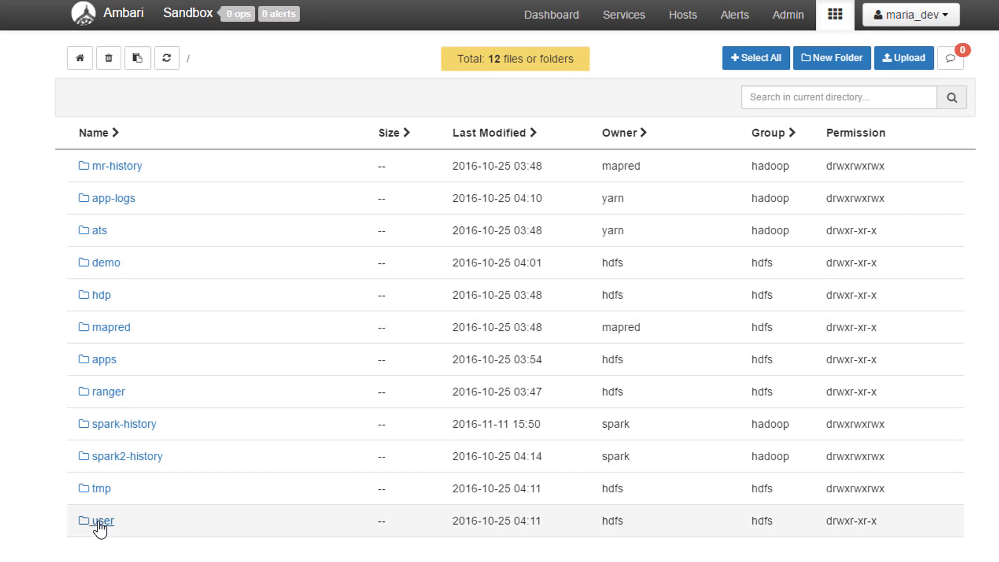
{"action": "left_click", "coordinate": [103, 521]}
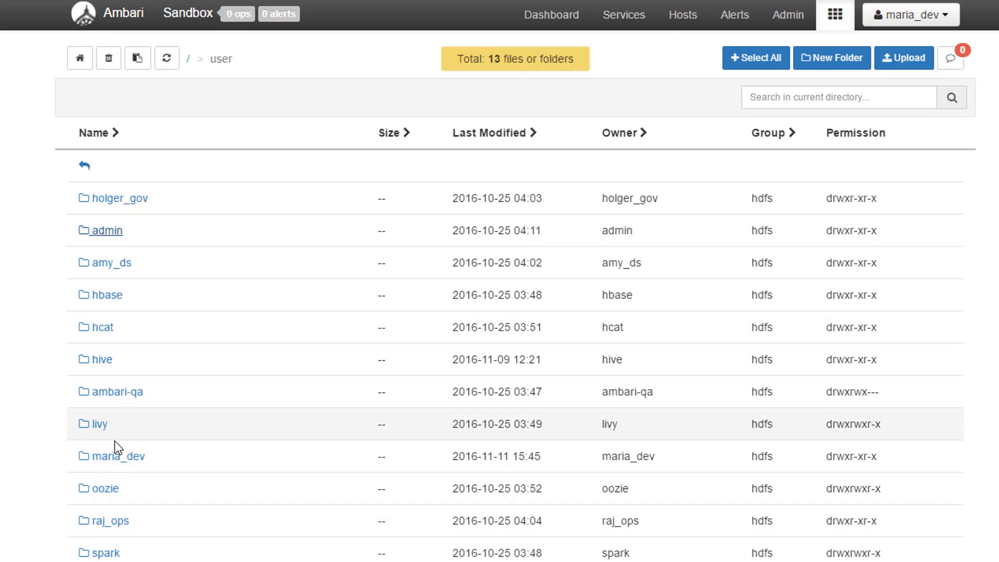
{"action": "left_click", "coordinate": [106, 458]}
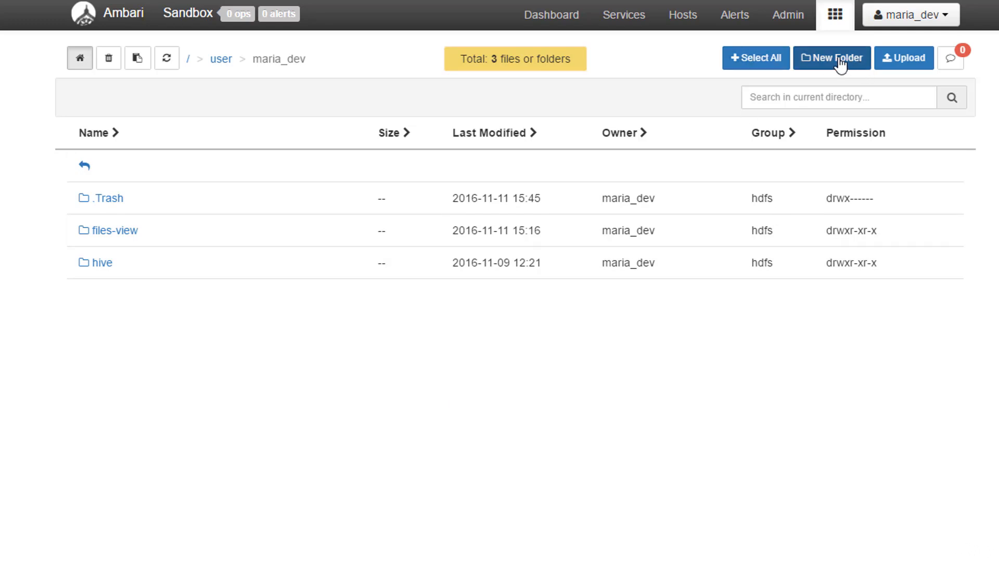
Create a new folder named ml-100k in the account's HDFS home folder
{"action": "left_click", "coordinate": [839, 60]}
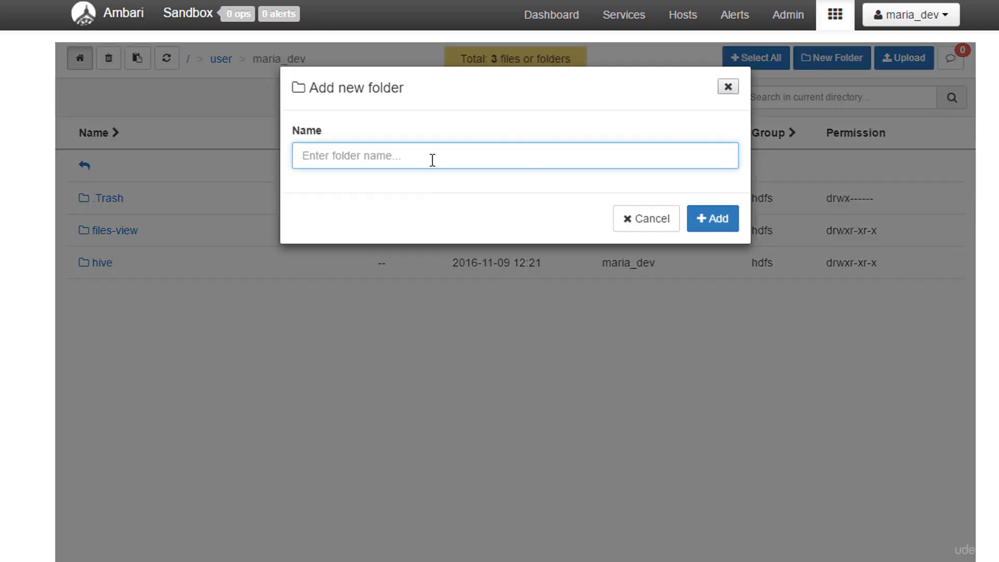
{"action": "type", "text": "ml="}
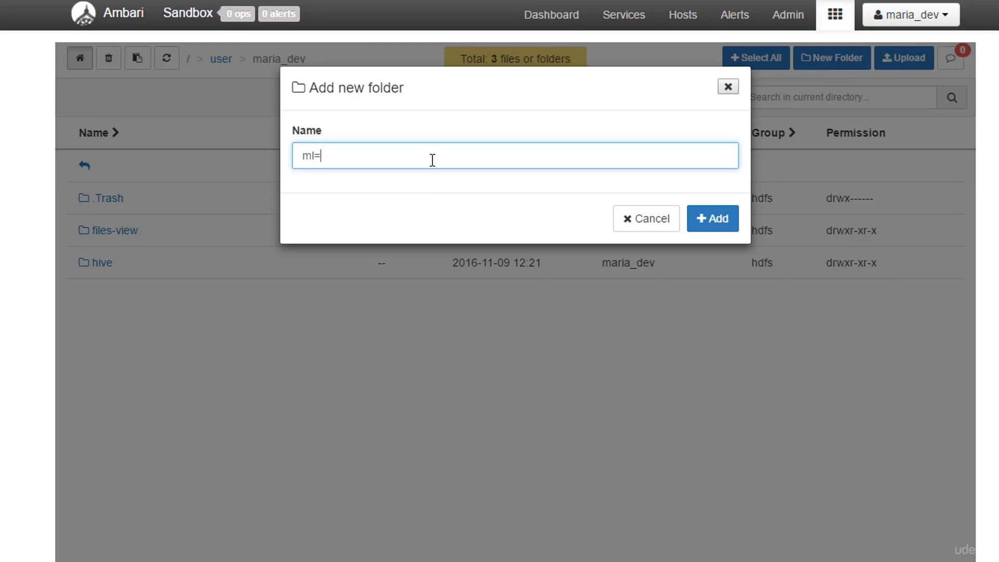
{"action": "key", "text": "BackSpace"}
{"action": "type", "text": "-100k"}
{"action": "left_click", "coordinate": [712, 226]}
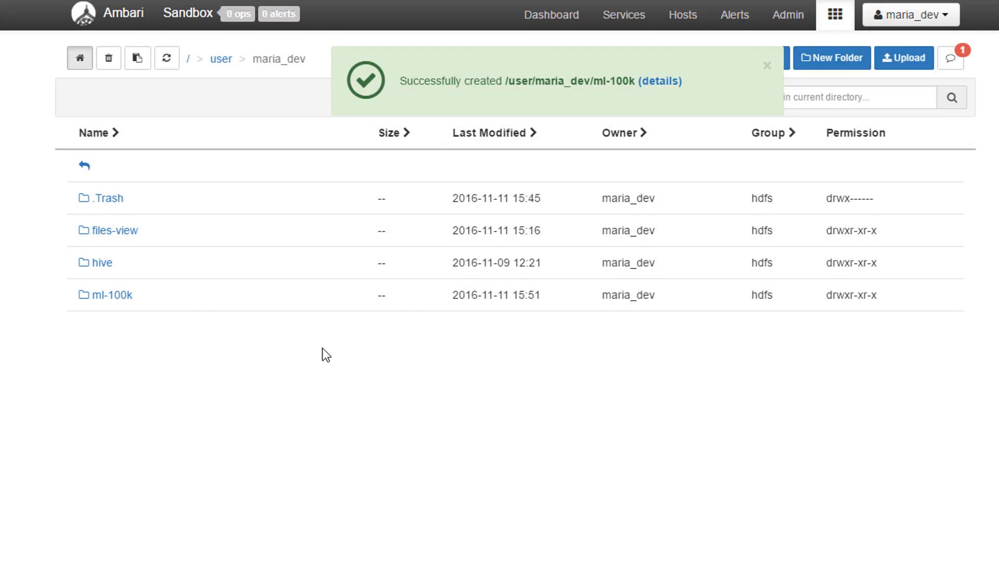
Upload the local u.data file from Downloads into the new ml-100k folder on HDFS
{"action": "left_click", "coordinate": [120, 298]}
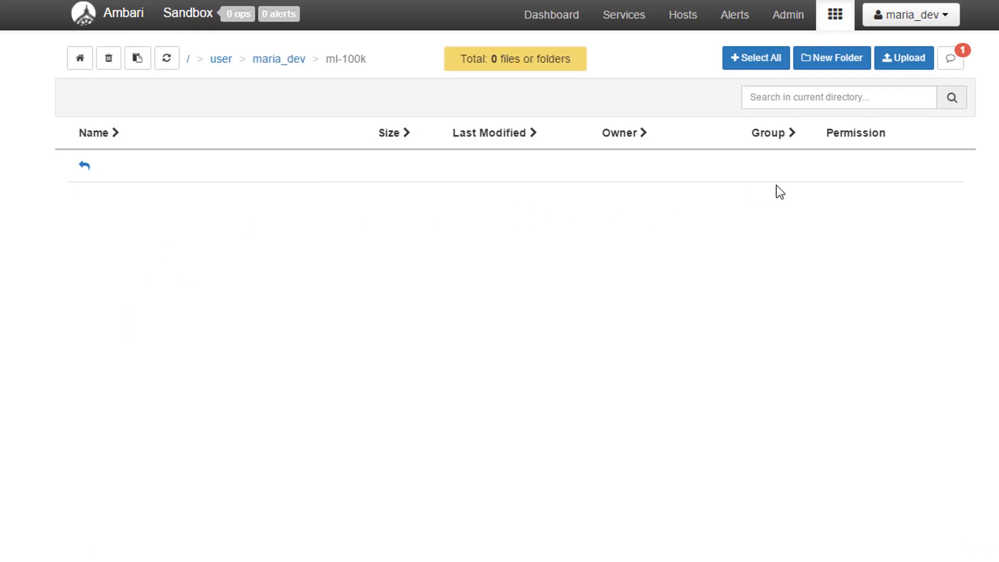
{"action": "left_click", "coordinate": [905, 63]}
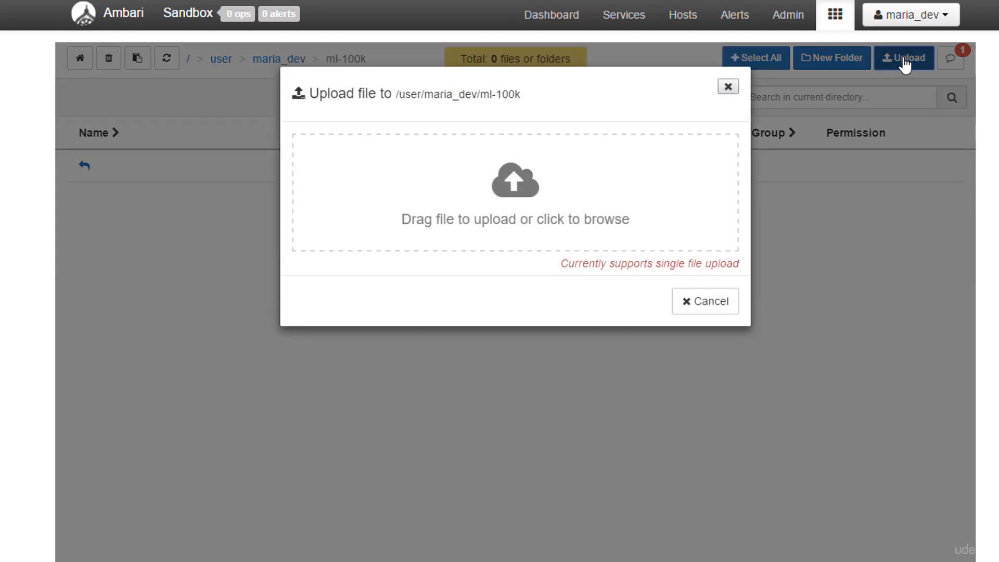
{"action": "left_click", "coordinate": [526, 197]}
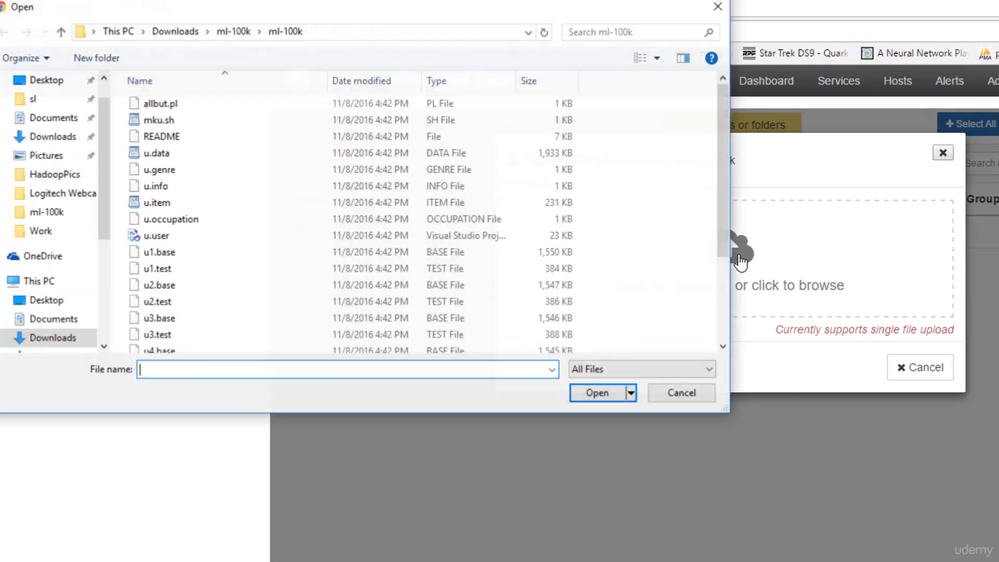
{"action": "left_click_drag", "start_coordinate": [367, 10], "coordinate": [468, 75]}
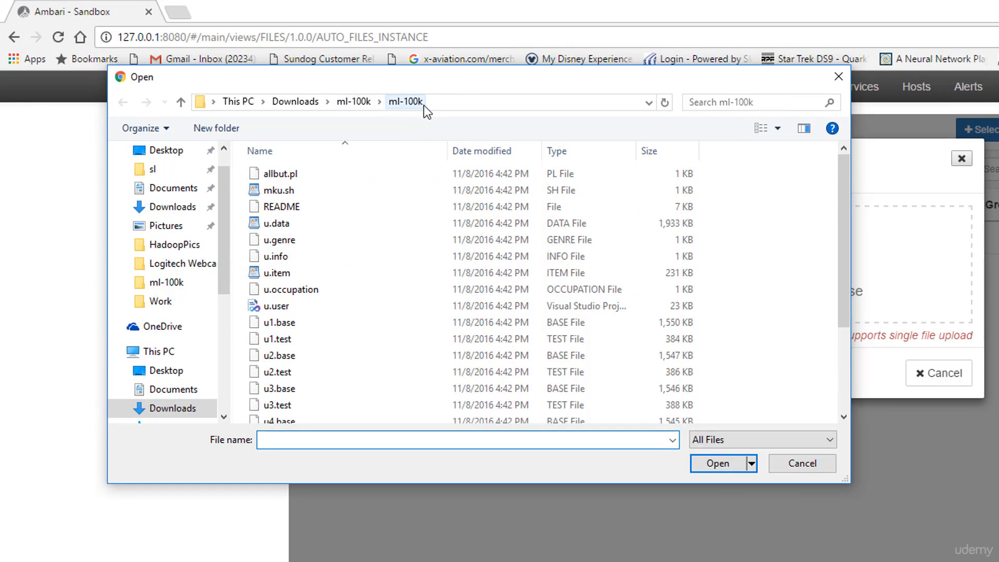
{"action": "double_click", "coordinate": [311, 224]}
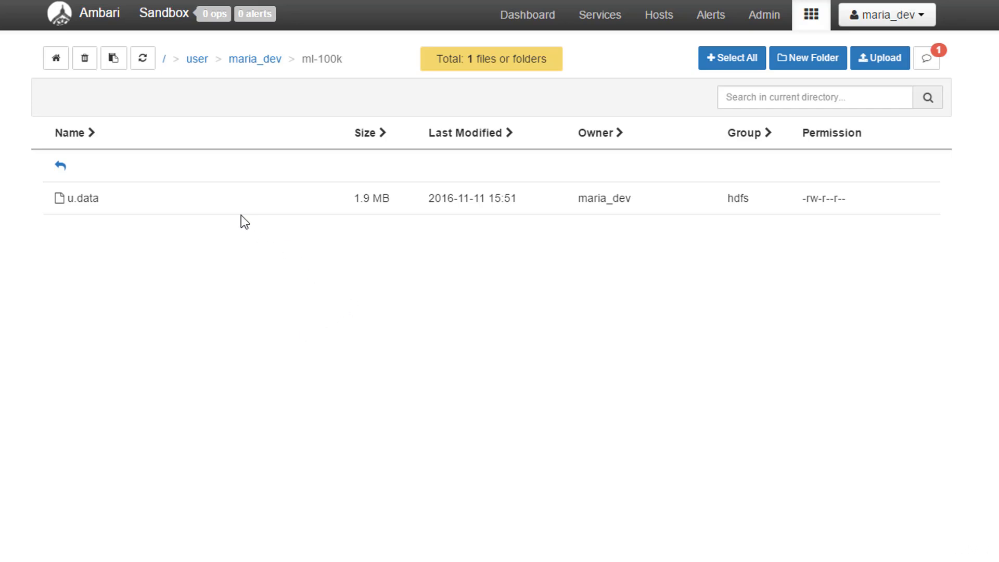
Upload the local u.item file into the same ml-100k folder on HDFS
{"action": "left_click", "coordinate": [879, 68]}
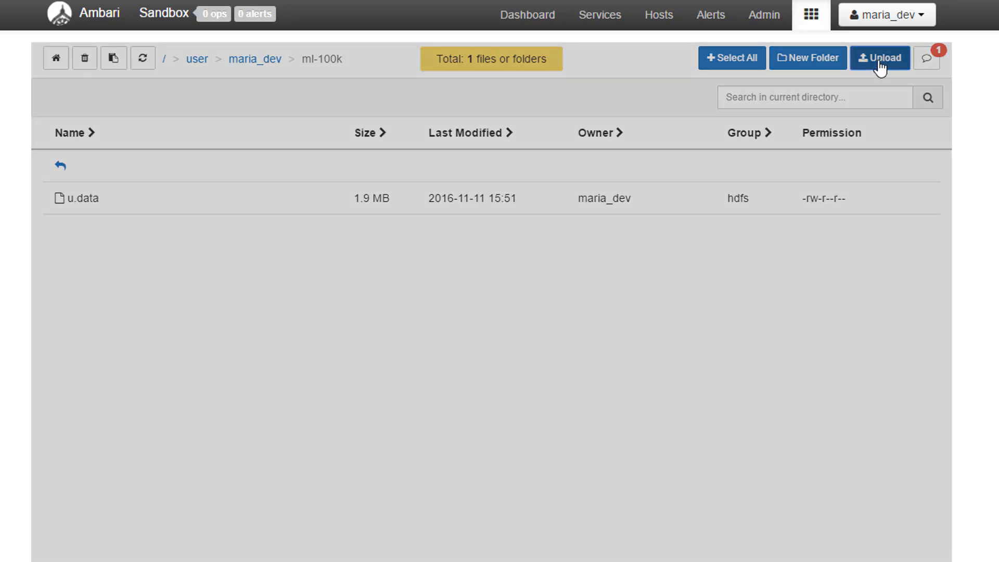
{"action": "left_click", "coordinate": [525, 197]}
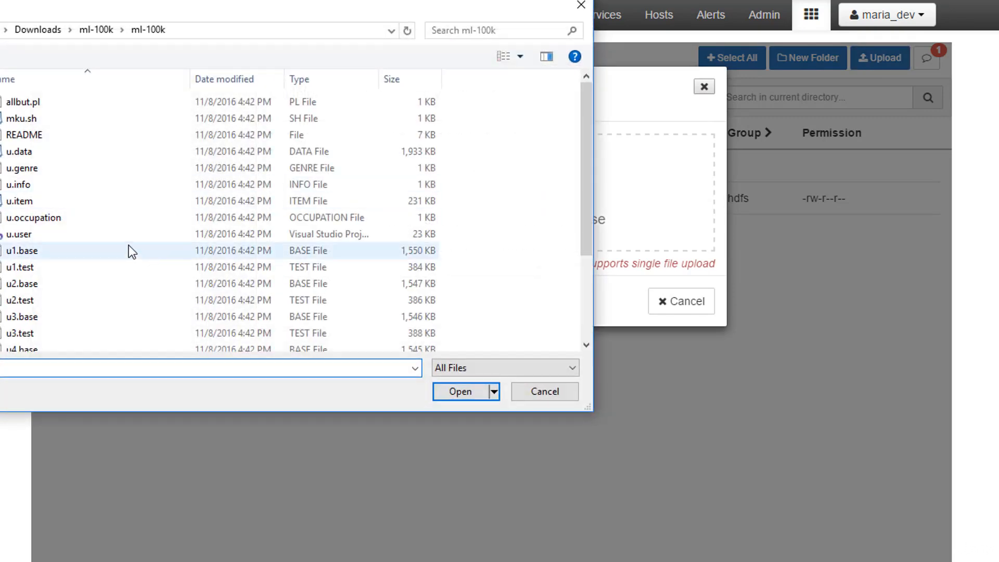
{"action": "left_click", "coordinate": [110, 202]}
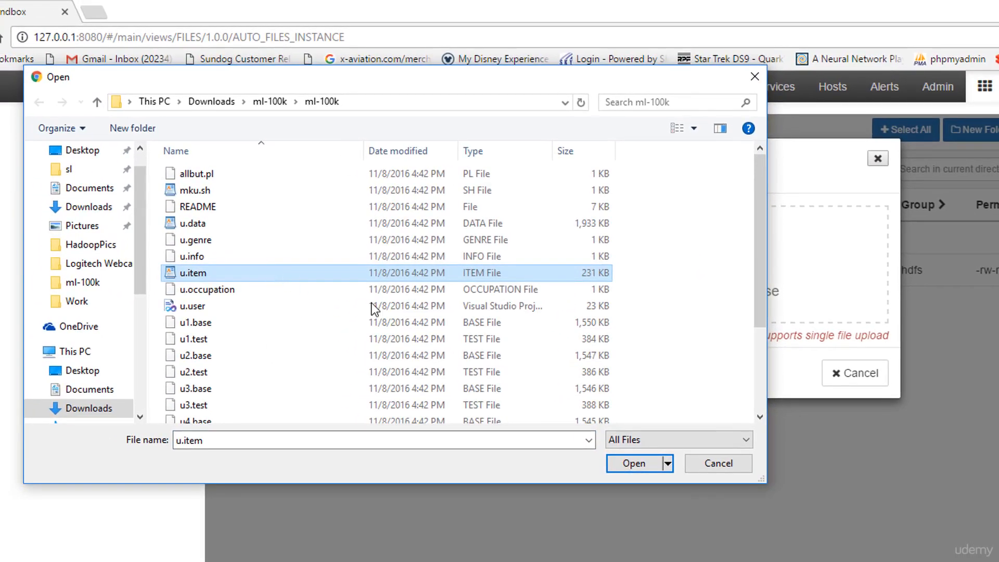
{"action": "left_click", "coordinate": [636, 463]}
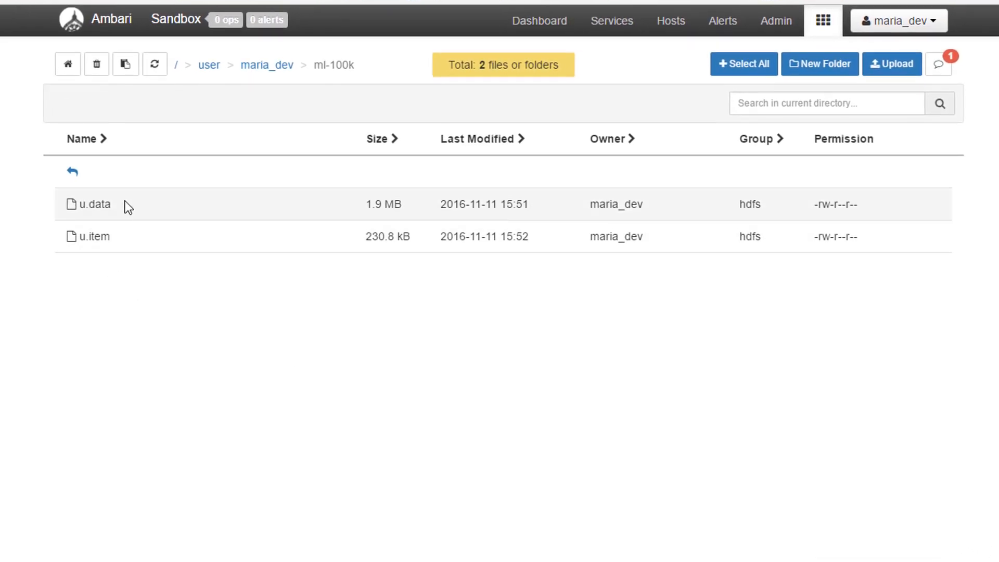
Preview the contents of the uploaded u.data file, look through its rows and close the preview
{"action": "left_click", "coordinate": [127, 207]}
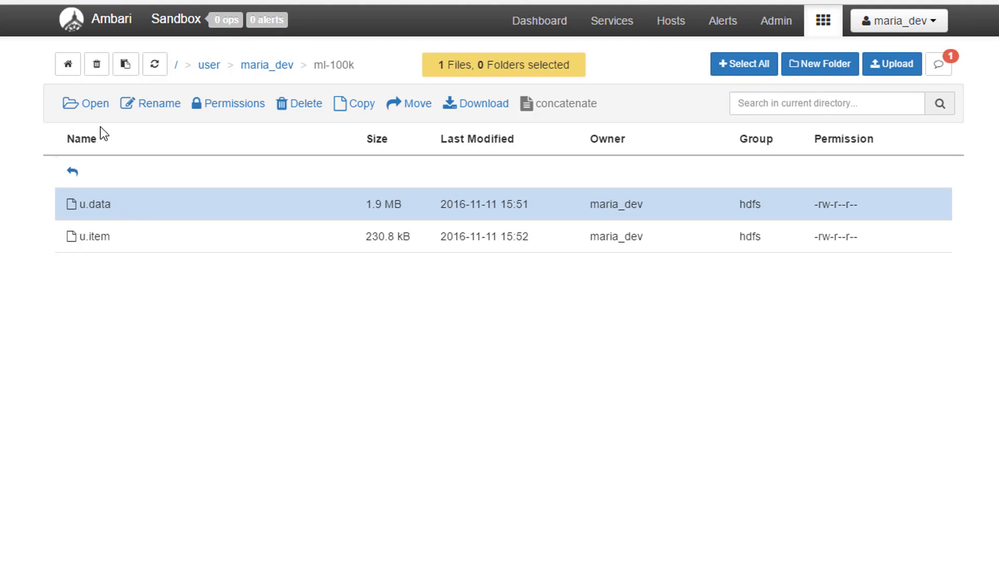
{"action": "left_click", "coordinate": [96, 107]}
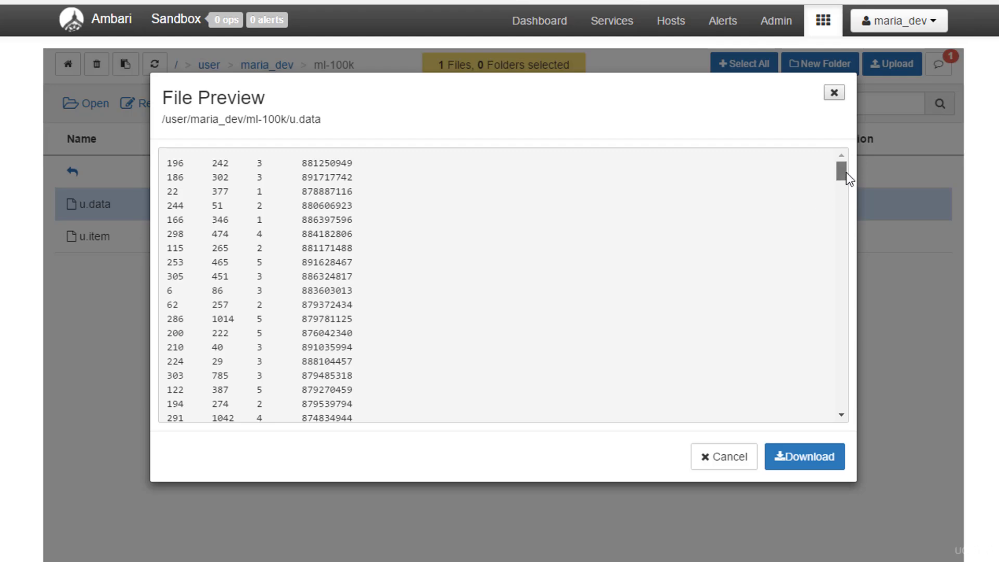
{"action": "left_click_drag", "start_coordinate": [846, 173], "coordinate": [851, 364]}
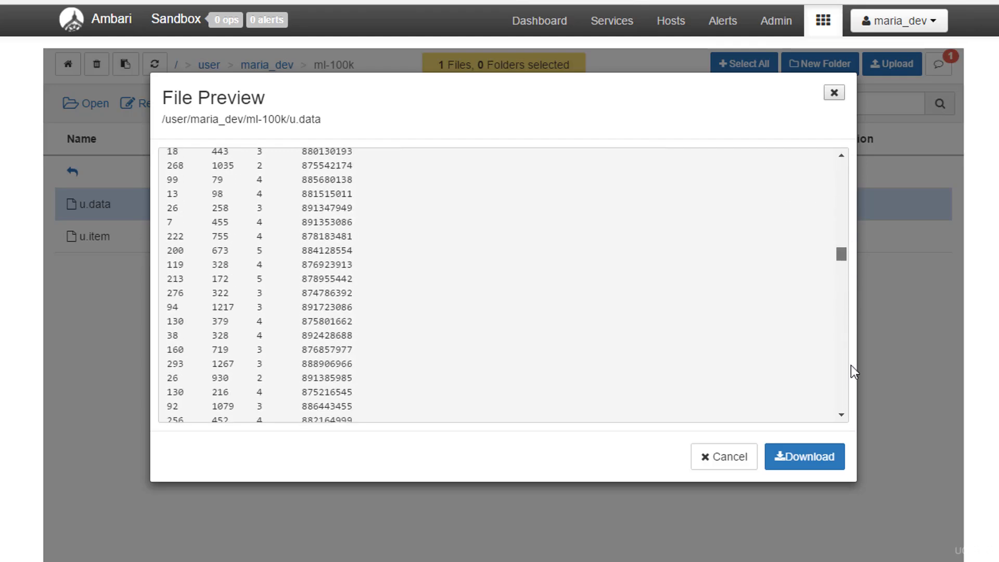
{"action": "left_click", "coordinate": [834, 92]}
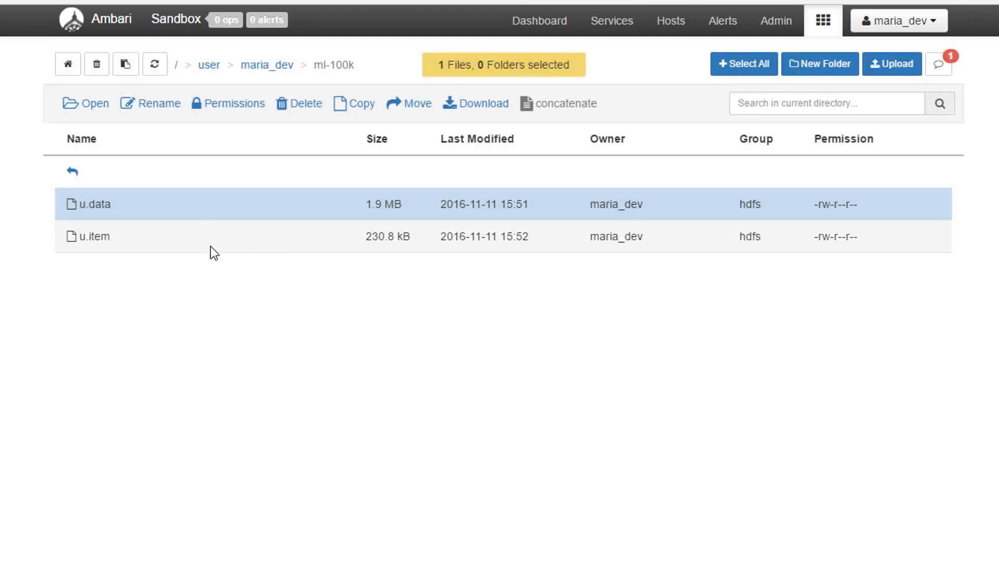
Rename the u.data file in the ml-100k folder to ratings.data
{"action": "left_click", "coordinate": [159, 106]}
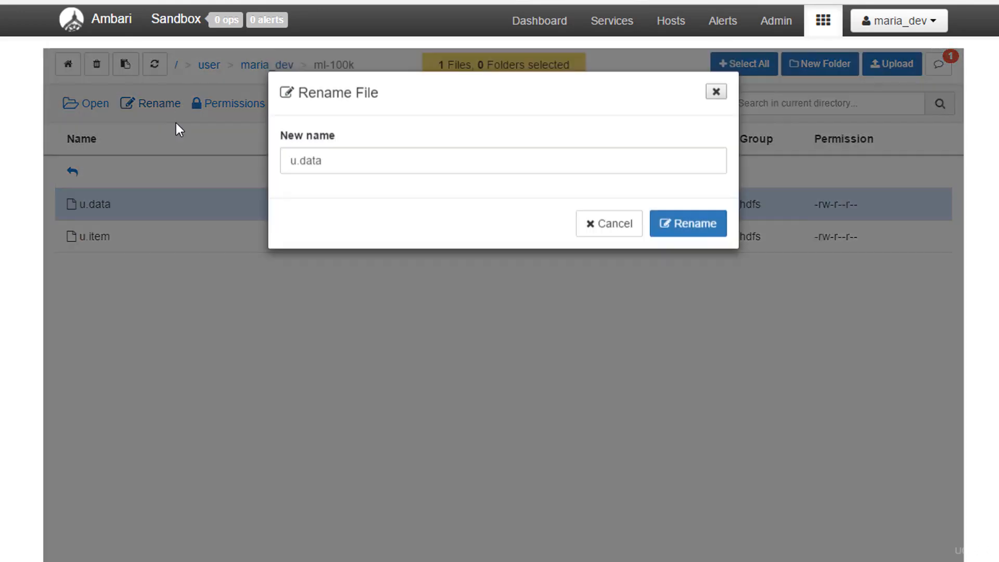
{"action": "left_click_drag", "start_coordinate": [345, 168], "coordinate": [240, 154]}
{"action": "type", "text": "ratings.da"}
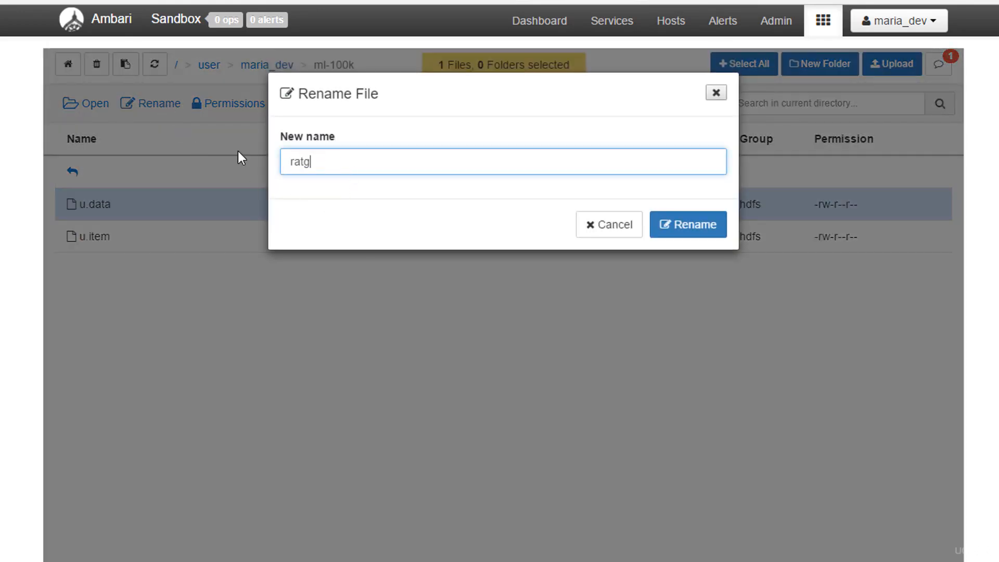
{"action": "type", "text": "ta"}
{"action": "left_click", "coordinate": [689, 233]}
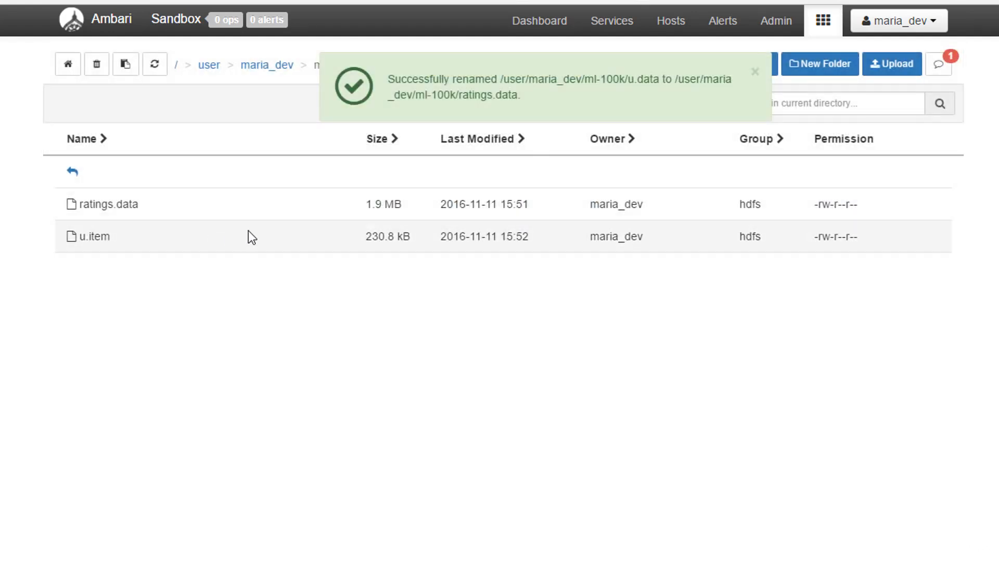
Download ratings.data from HDFS, view the downloaded copy in WordPad and close it
{"action": "left_click", "coordinate": [222, 218]}
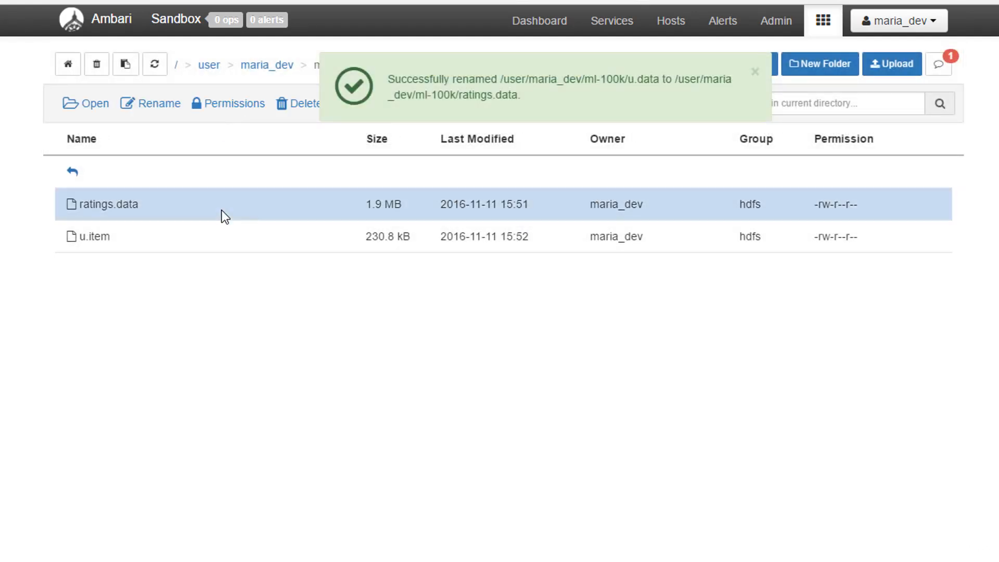
{"action": "left_click", "coordinate": [755, 73]}
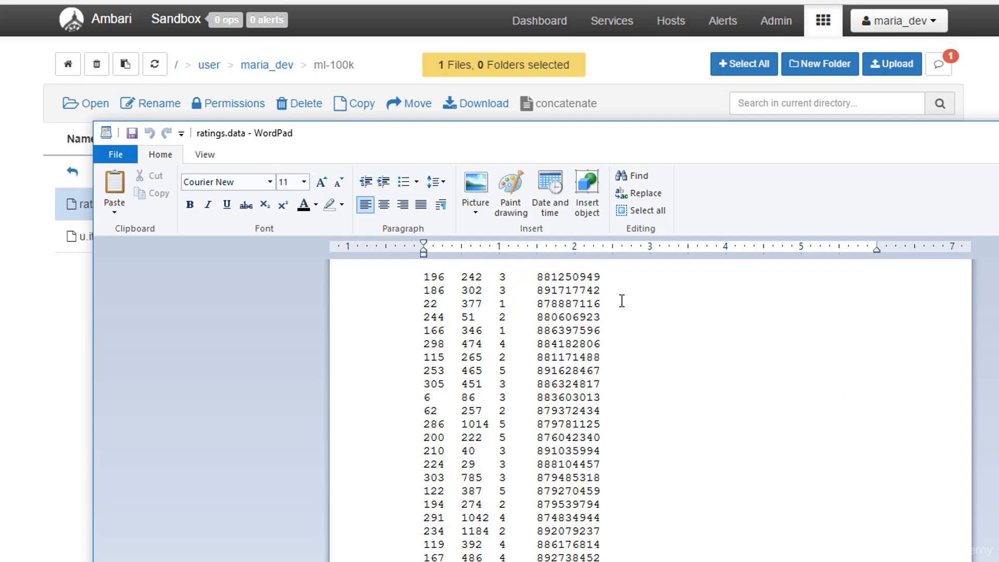
{"action": "key", "text": "alt+F4"}
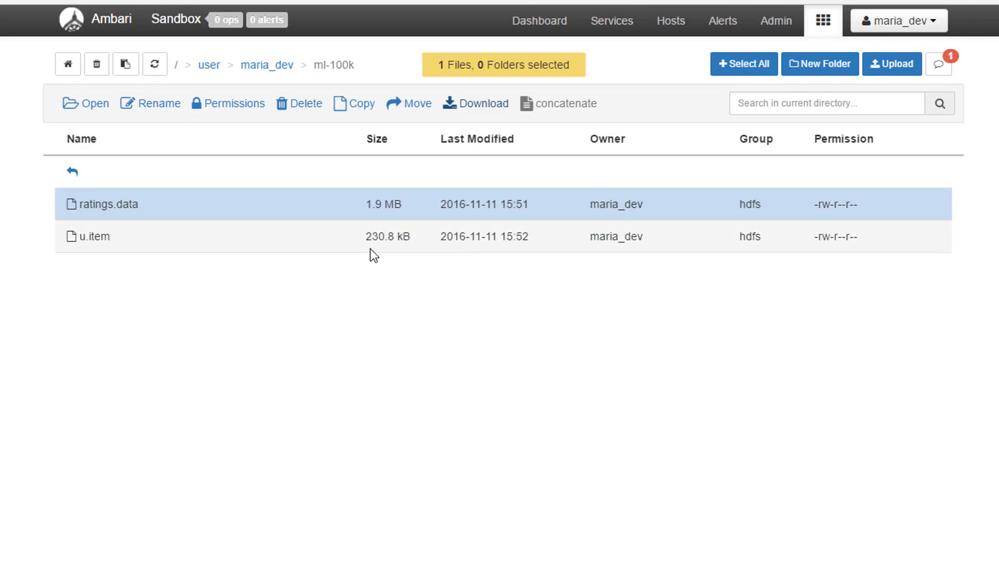
Concatenate ratings.data and u.item into one downloaded text file, look through its contents in Notepad and close it
{"action": "left_click", "coordinate": [222, 241]}
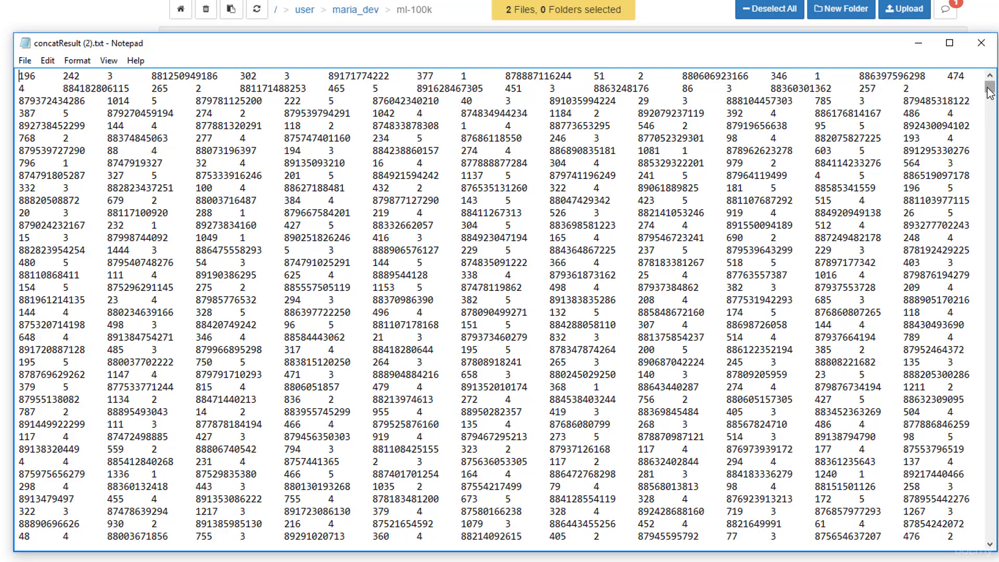
{"action": "left_click_drag", "start_coordinate": [990, 91], "coordinate": [995, 515]}
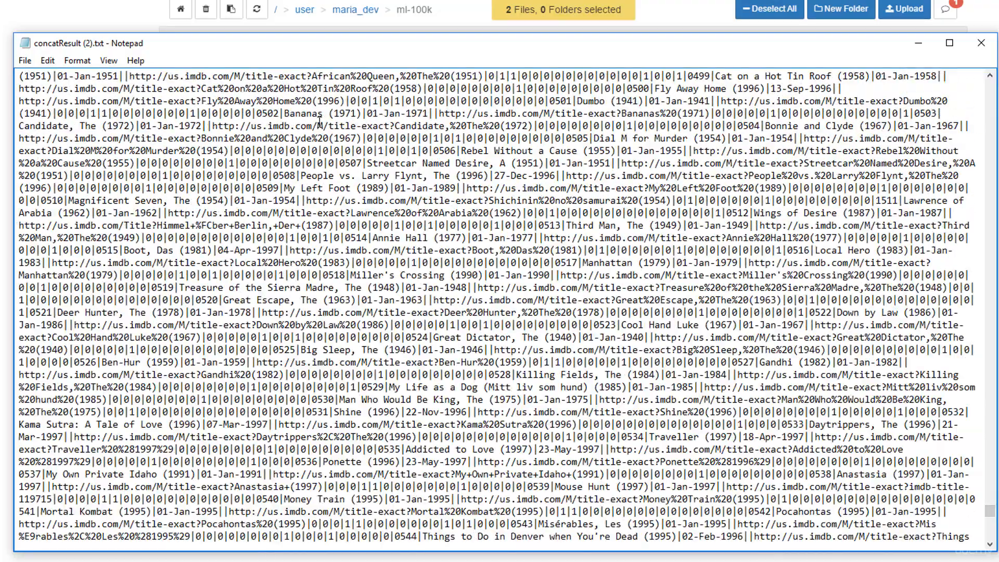
{"action": "left_click", "coordinate": [981, 46]}
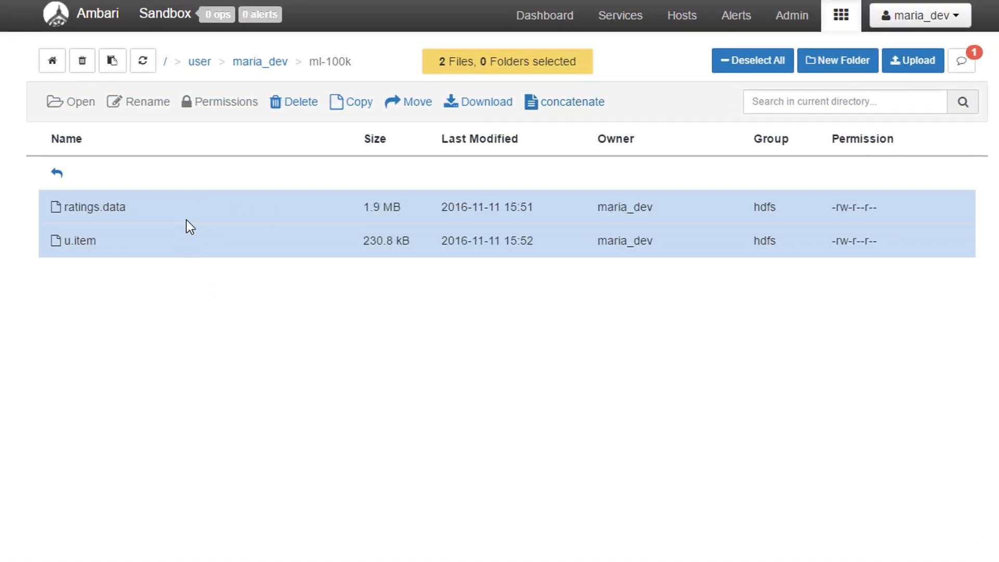
Delete ratings.data and u.item from the ml-100k folder on HDFS and go back up to the maria_dev folder
{"action": "left_click", "coordinate": [299, 110]}
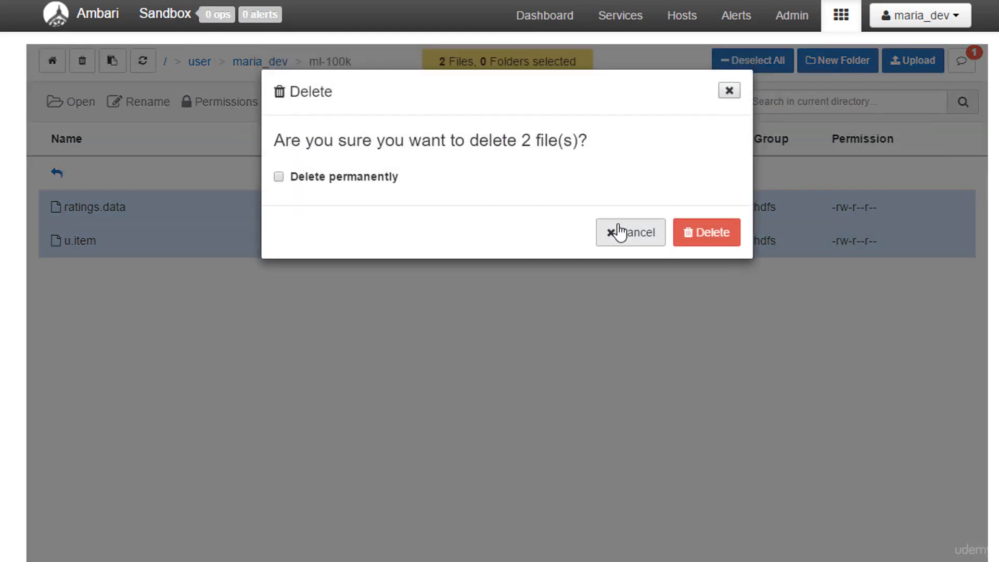
{"action": "left_click", "coordinate": [694, 230]}
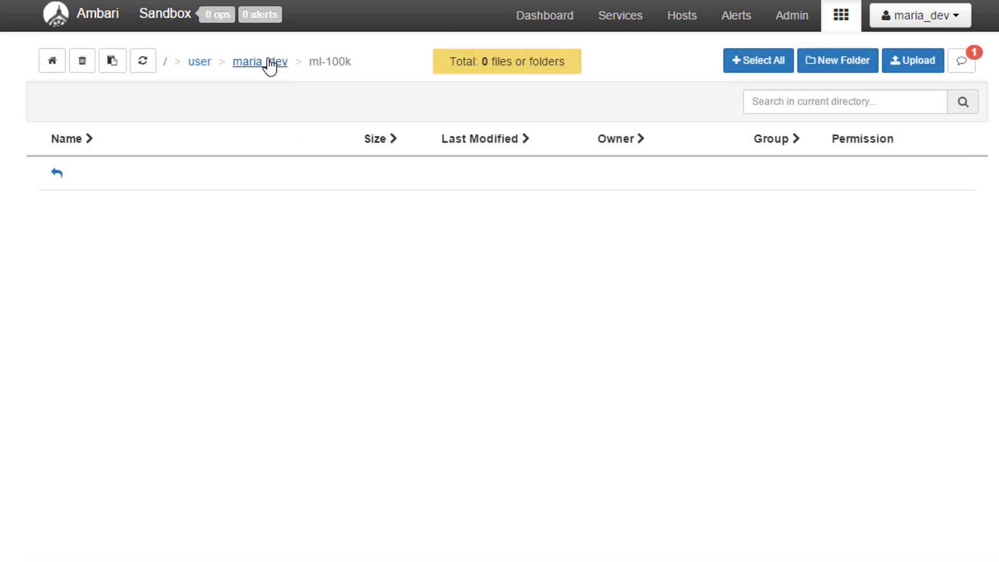
{"action": "left_click", "coordinate": [271, 67]}
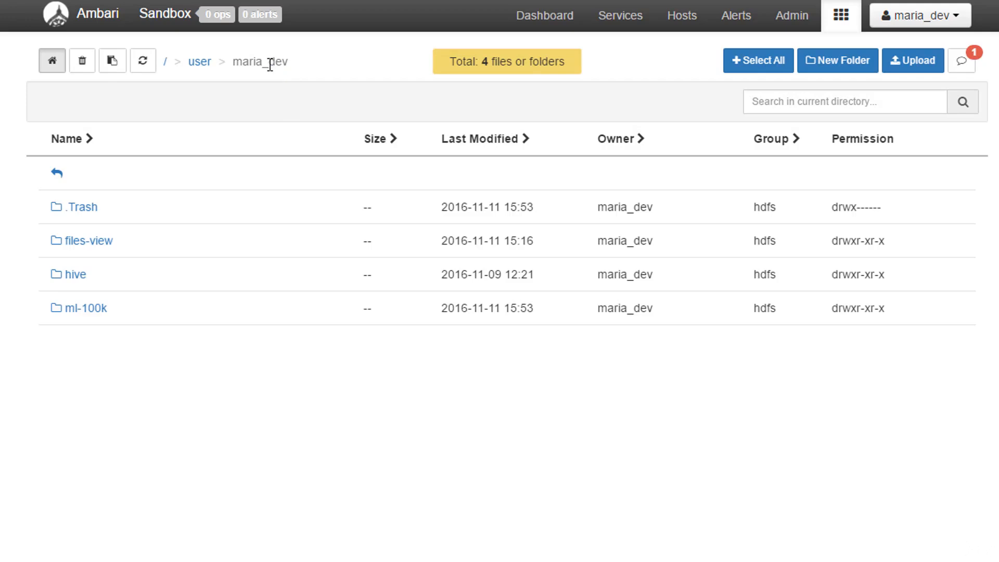
Delete the ml-100k folder from maria_dev with the permanent deletion option
{"action": "left_click", "coordinate": [182, 311]}
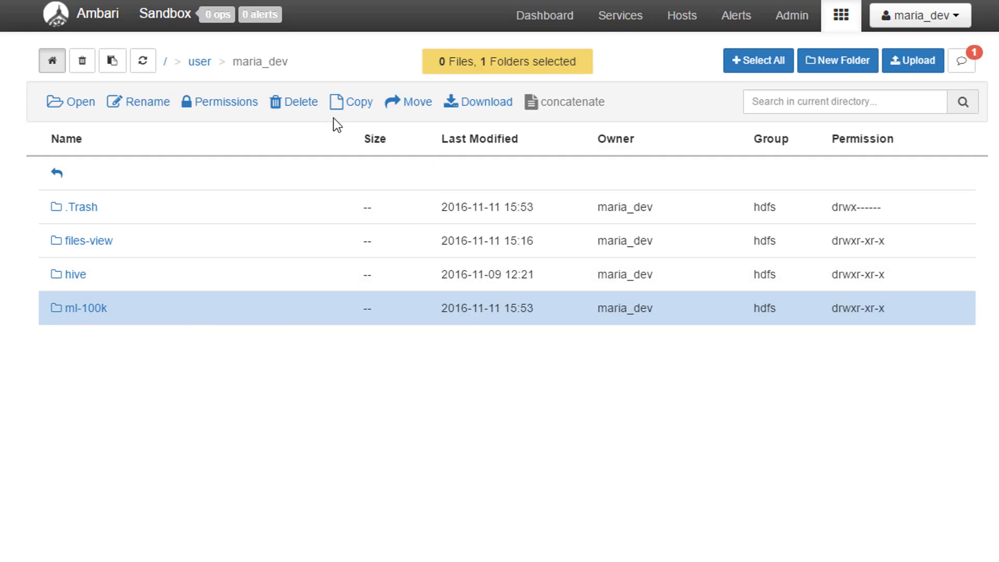
{"action": "left_click", "coordinate": [304, 104]}
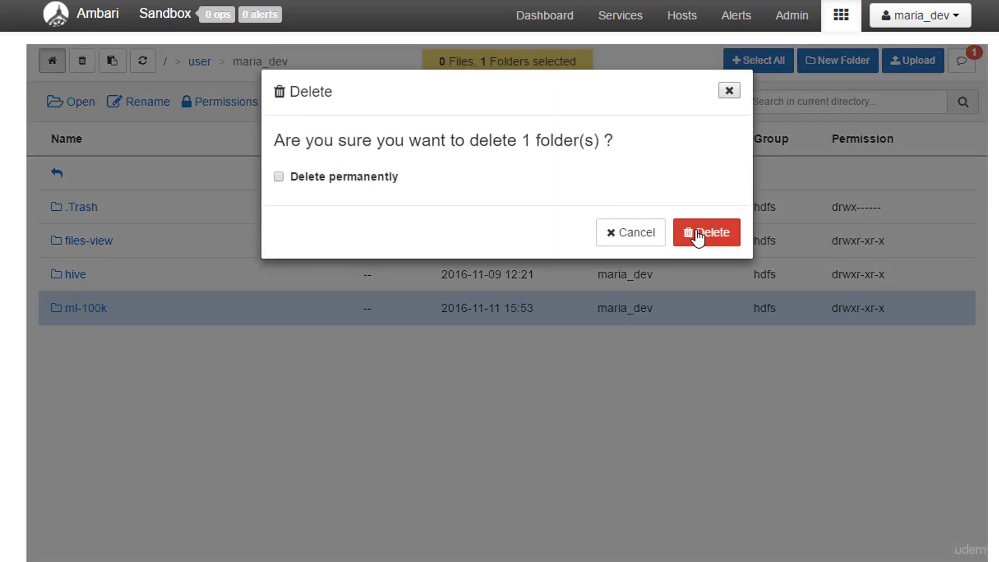
{"action": "left_click", "coordinate": [346, 178]}
{"action": "left_click", "coordinate": [697, 235]}
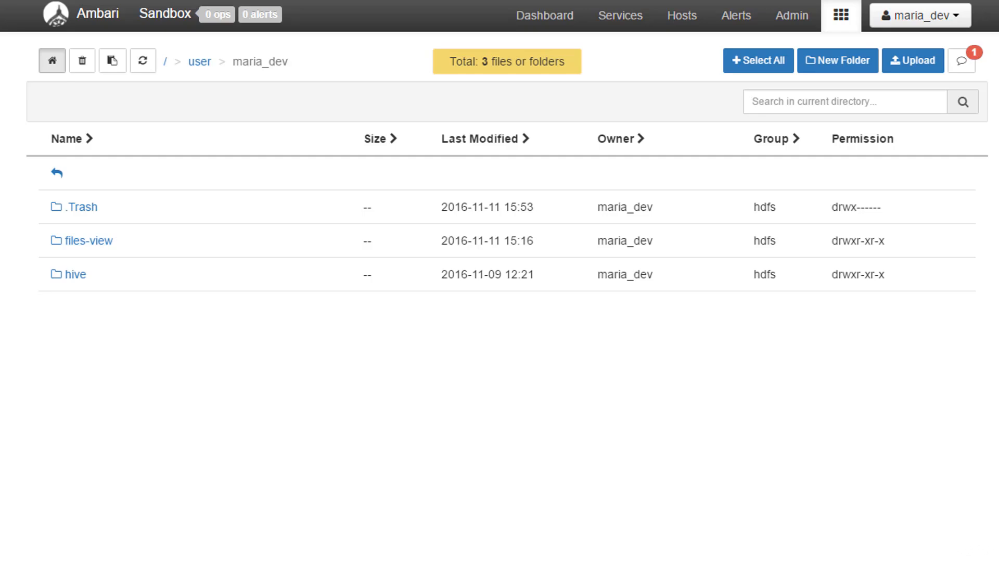
Switch to the Hortonworks Docker Sandbox window in VirtualBox and view the available machine commands, including ACPI Shutdown
{"action": "key", "text": "alt+Tab"}
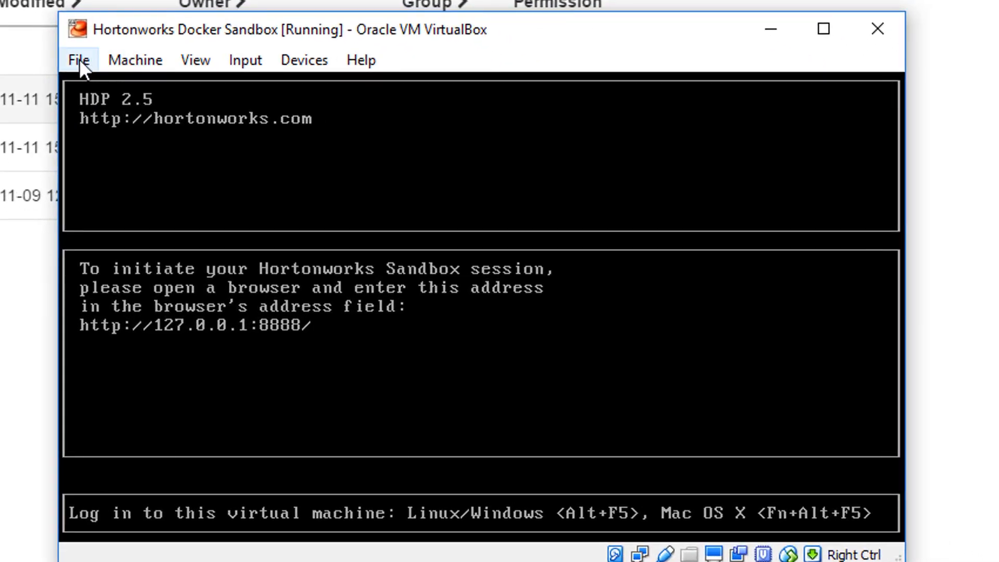
{"action": "left_click", "coordinate": [134, 59]}
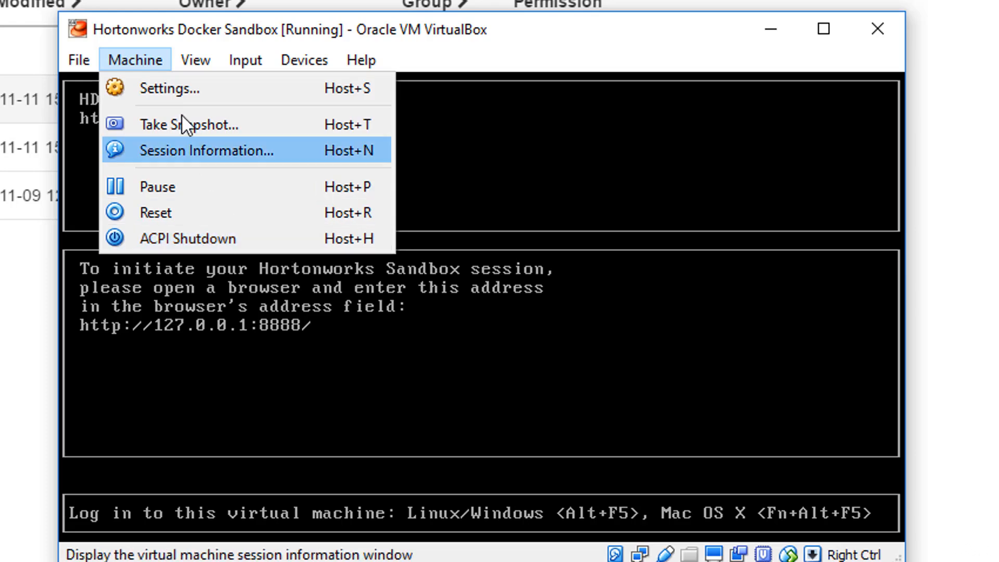
{"action": "left_click", "coordinate": [532, 37]}
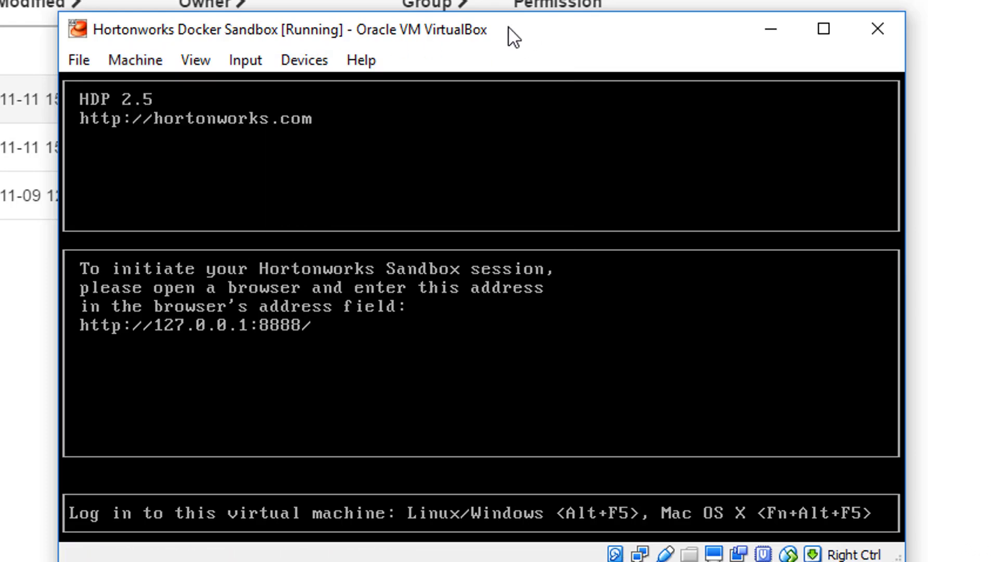